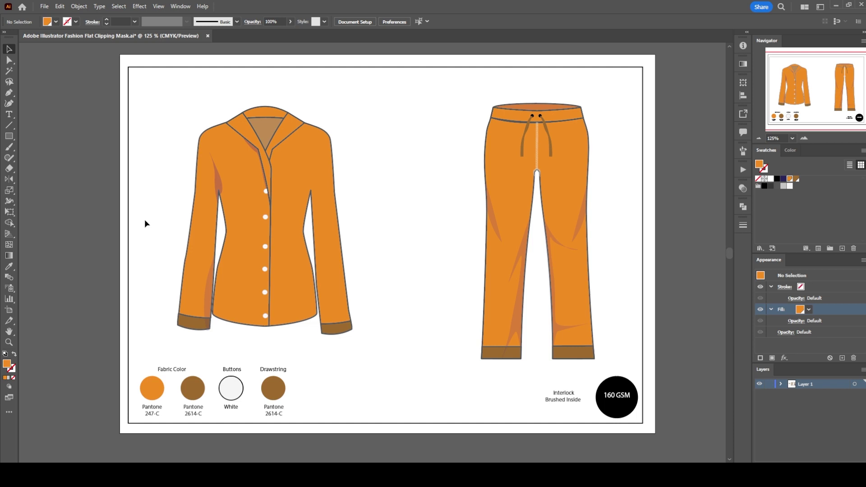
Step: Draw an orange square on the pasteboard with a tall black bar crossing it
scroll(143, 216, "left", 10)
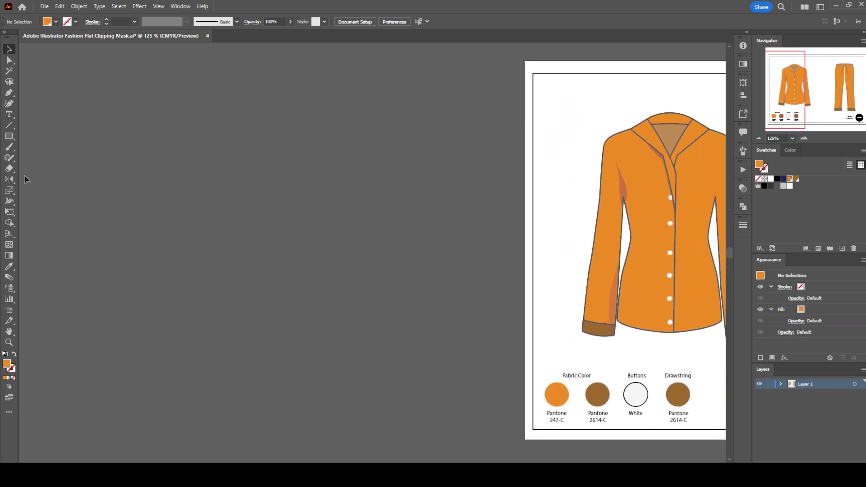
left_click(9, 136)
left_click_drag(150, 204, 179, 233)
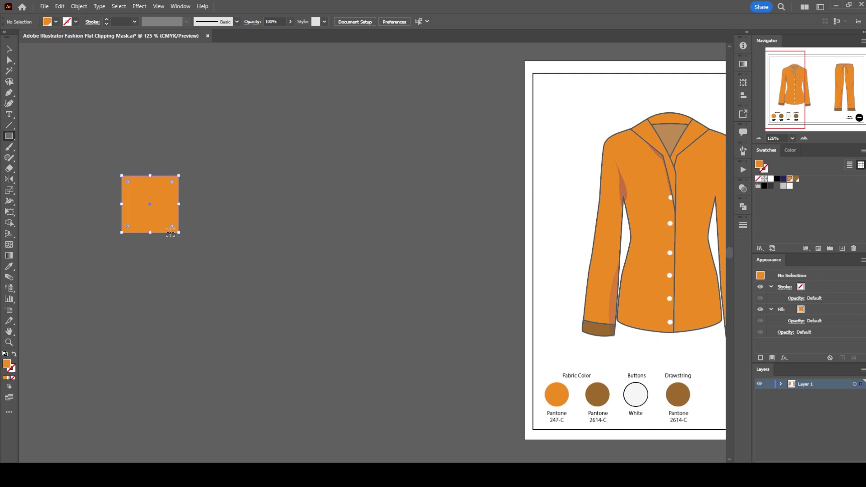
left_click_drag(141, 139, 156, 285)
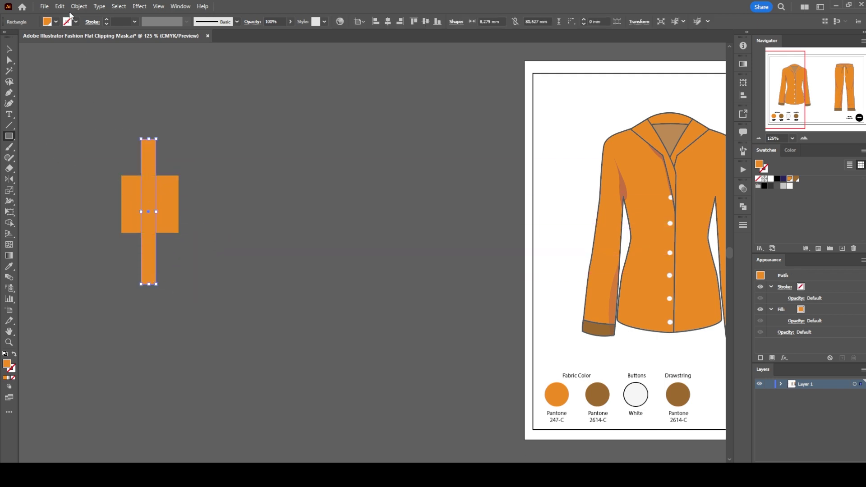
left_click(54, 22)
left_click(25, 38)
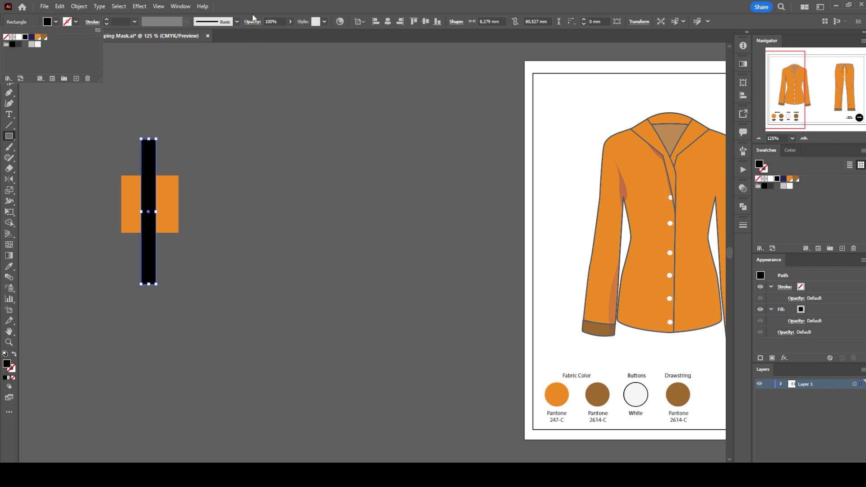
Step: Duplicate the square-and-bar pair to the right to make three pairs
left_click(9, 49)
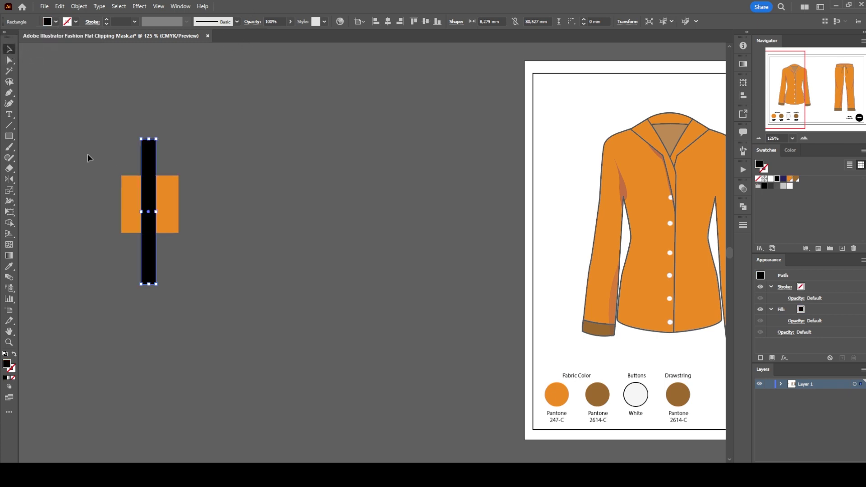
left_click_drag(87, 158, 220, 267)
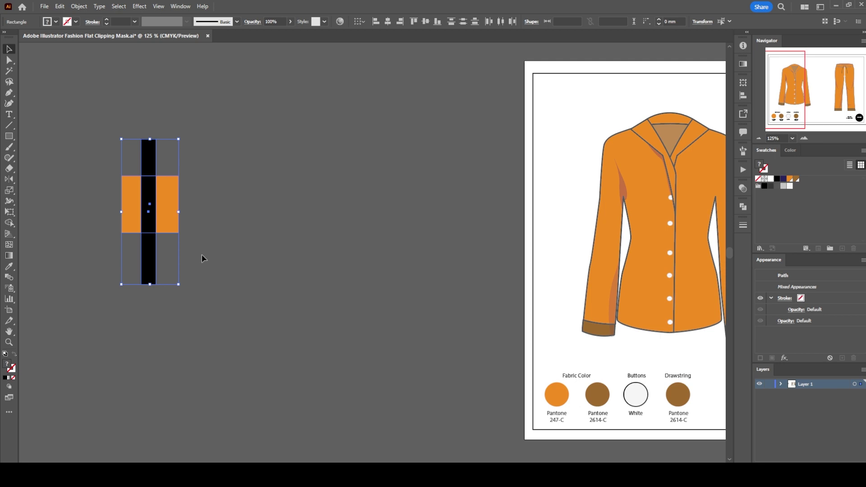
left_click_drag(174, 227, 345, 227, "alt")
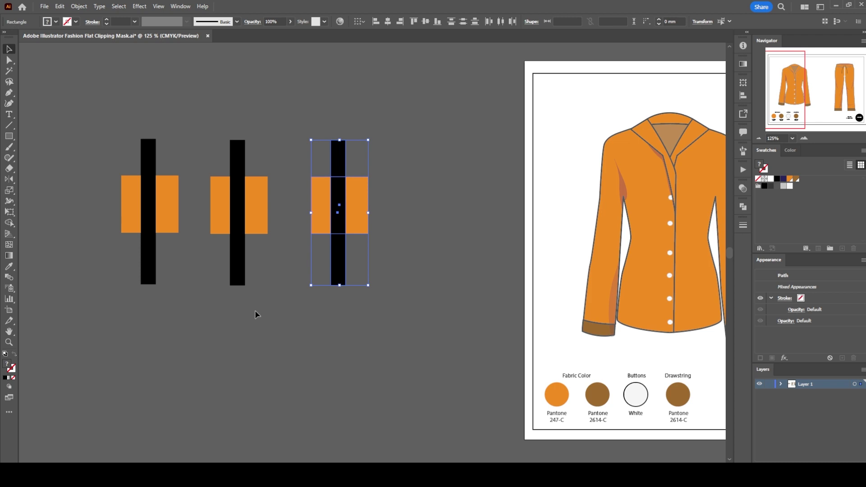
left_click(245, 335)
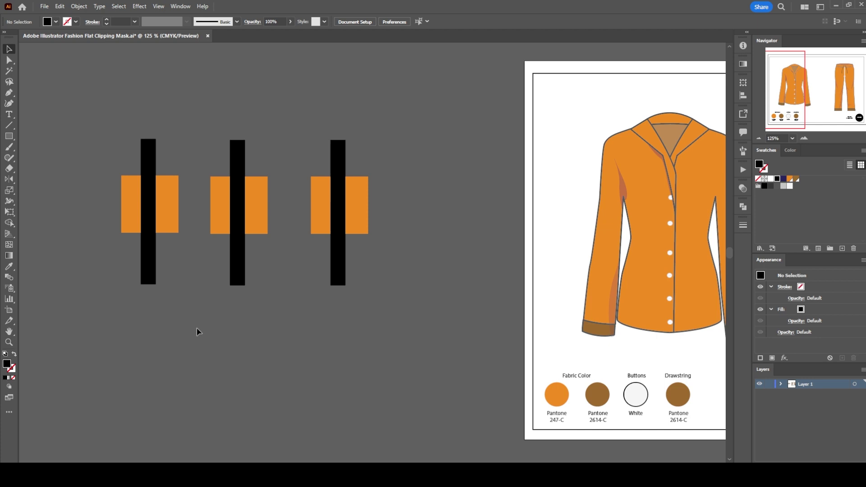
Step: Make a clipping mask of the left square and bar, leaving a narrow orange strip
left_click_drag(108, 144, 105, 149)
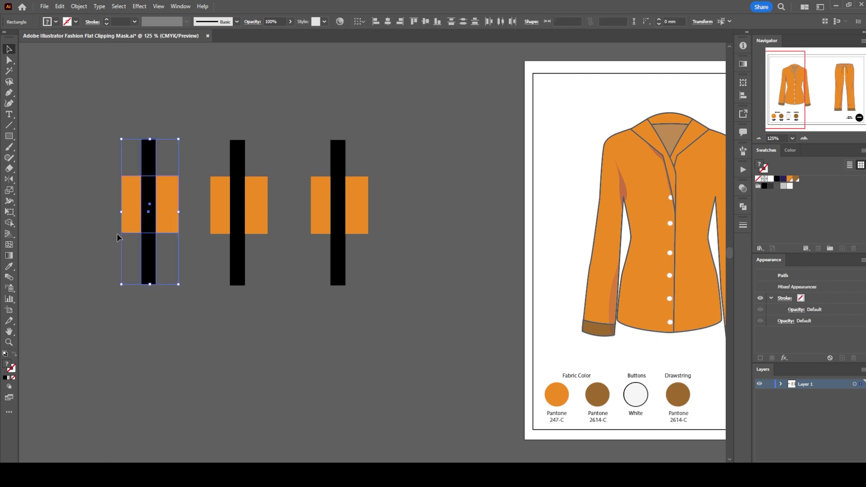
right_click(142, 185)
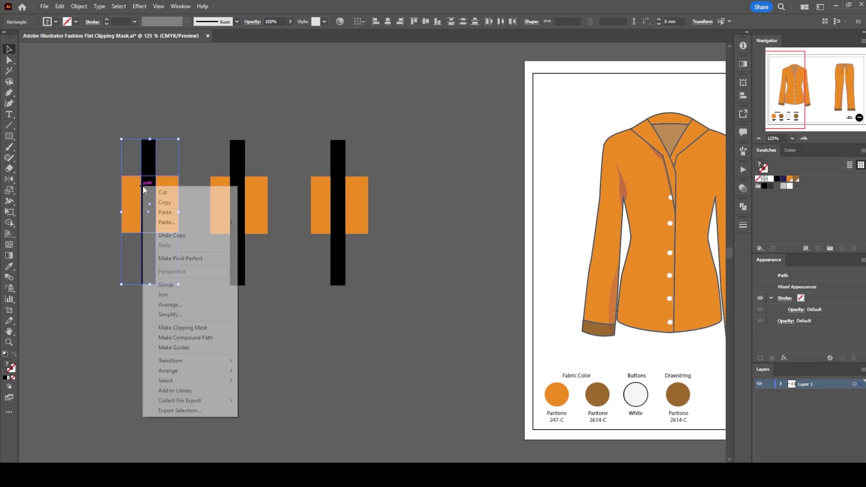
left_click(176, 328)
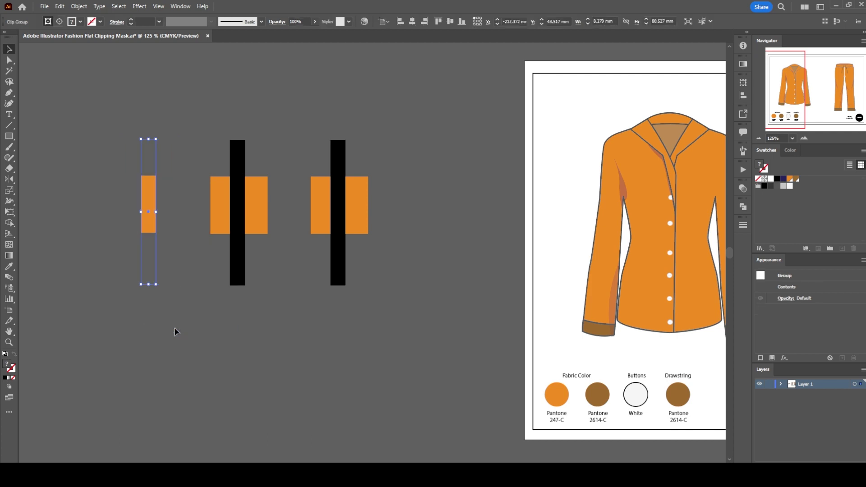
left_click(171, 253)
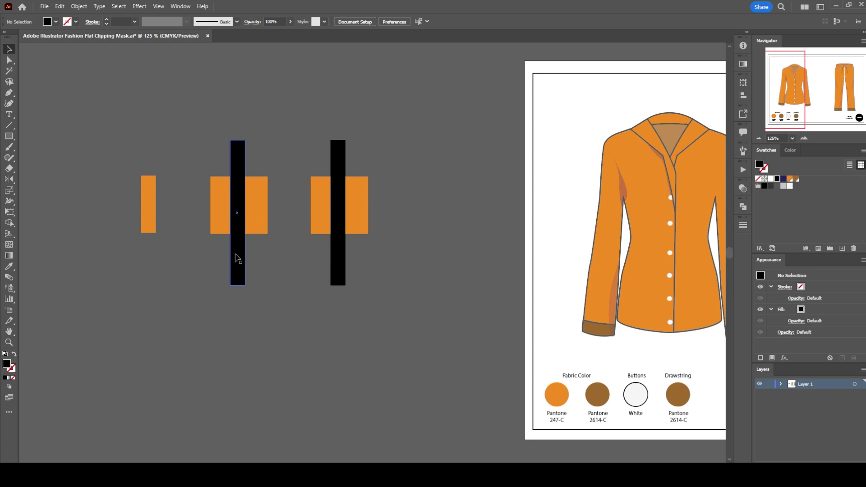
Step: Send the middle black bar behind its orange square
left_click(239, 257)
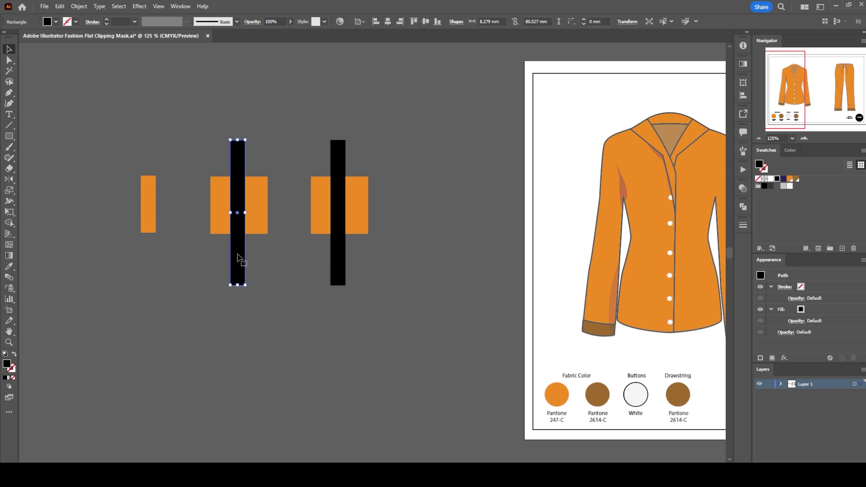
right_click(238, 258)
mouse_move(257, 210)
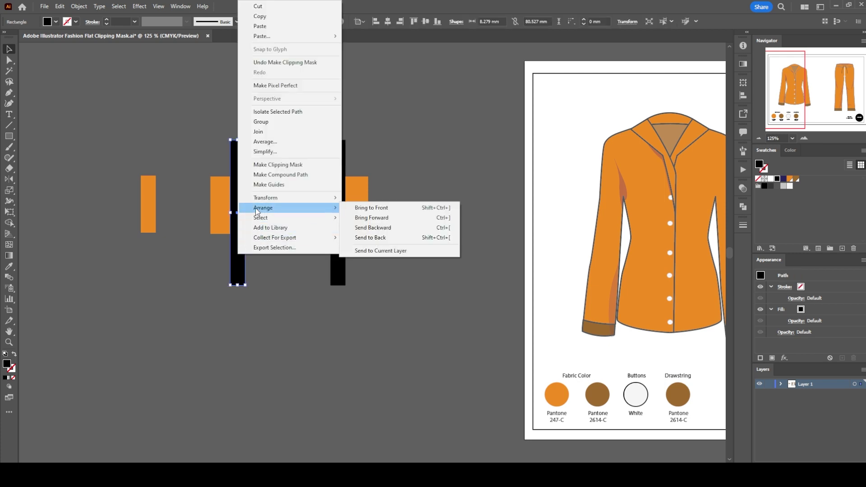
left_click(371, 237)
left_click(276, 293)
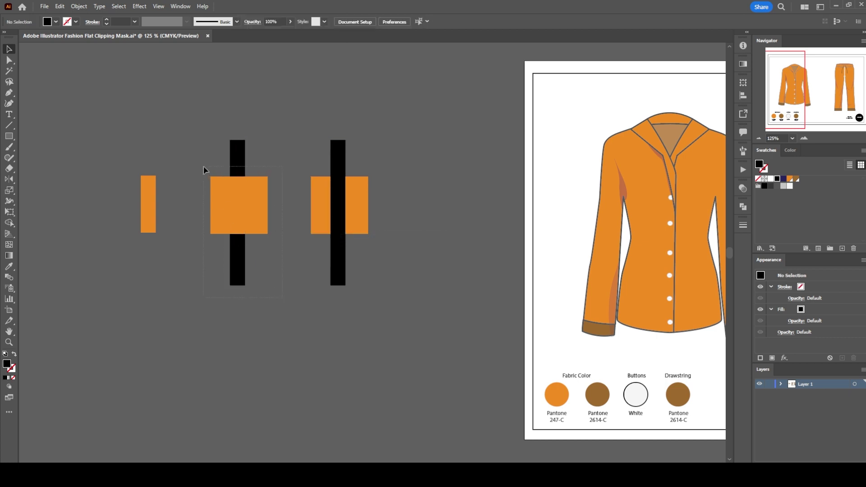
Step: Clip the middle pair so only a square-height black strip remains
left_click_drag(203, 170, 236, 204)
right_click(236, 203)
left_click(255, 343)
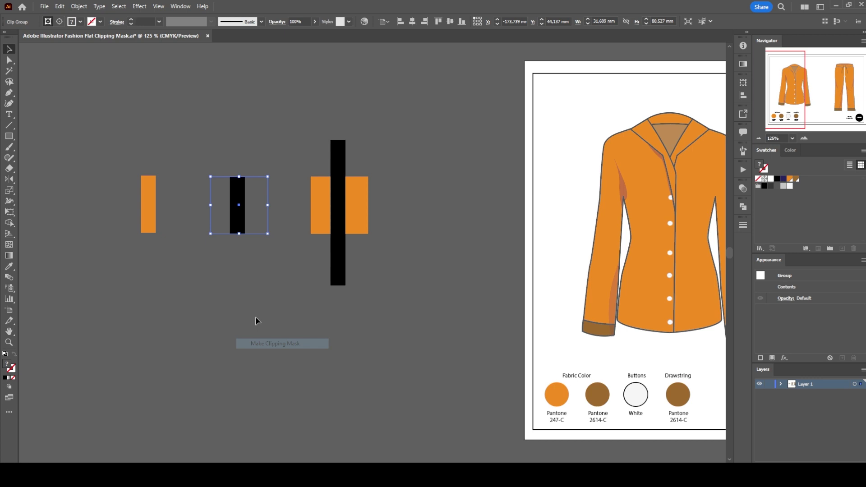
left_click(254, 285)
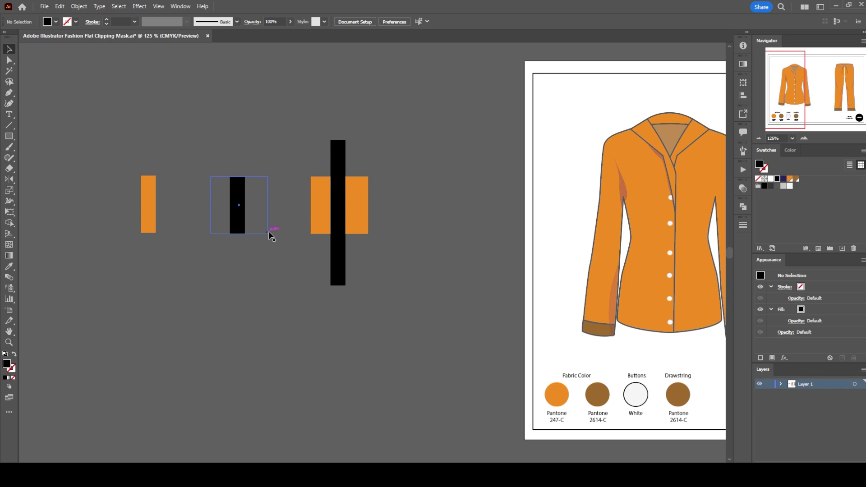
Step: Draw a tall thin black rectangle and tilt it along the jacket's left sleeve
left_click_drag(545, 234, 155, 239)
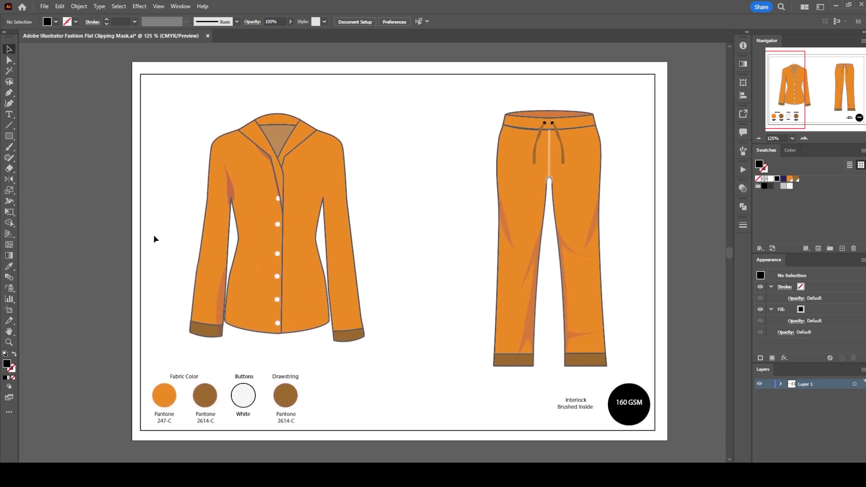
left_click(9, 137)
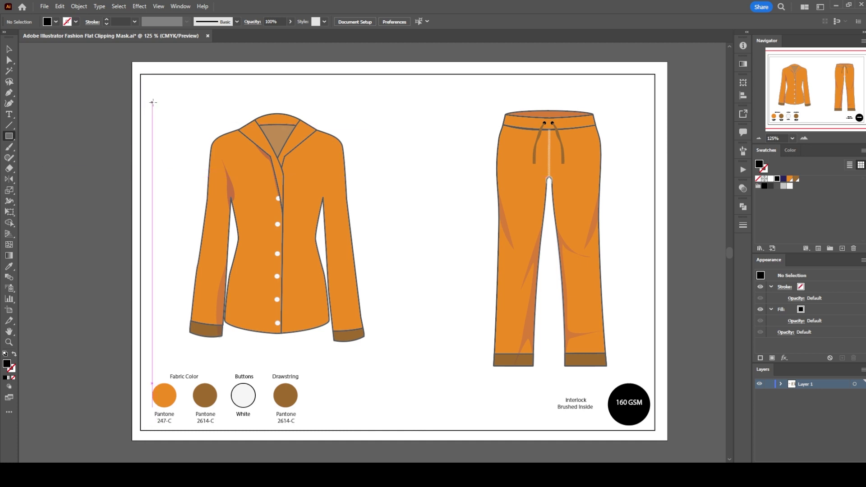
left_click_drag(152, 103, 158, 348)
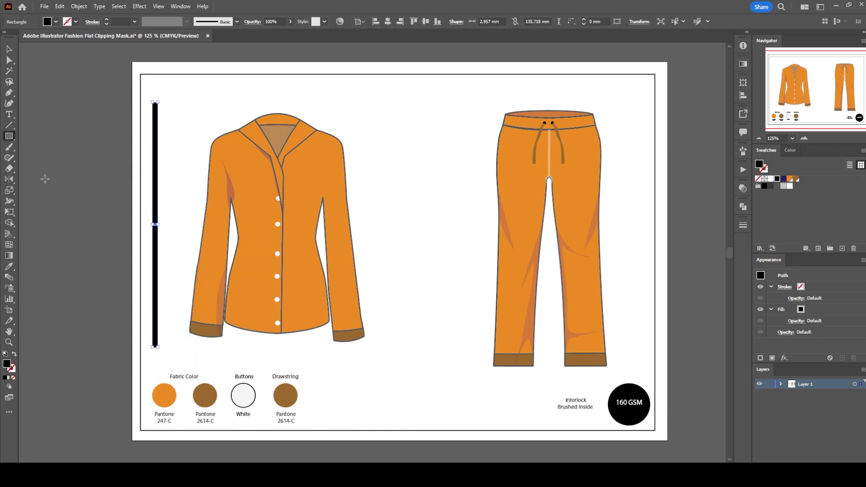
left_click(9, 49)
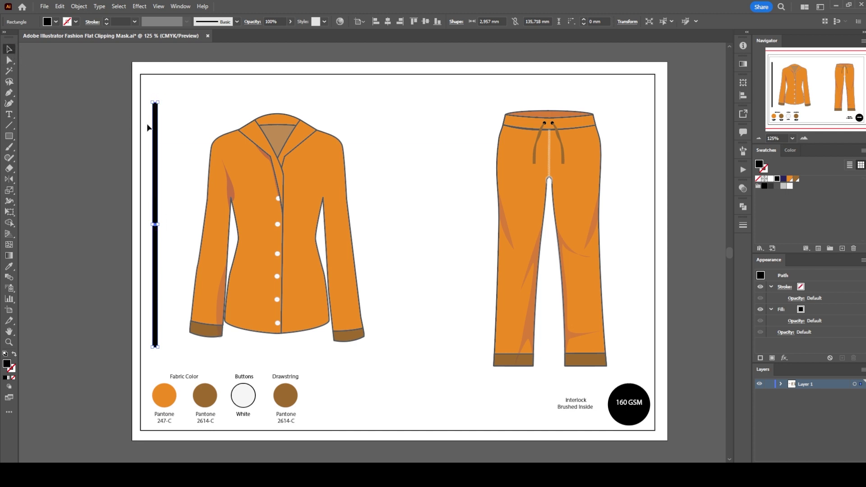
left_click_drag(156, 129, 180, 128)
left_click_drag(185, 98, 215, 148)
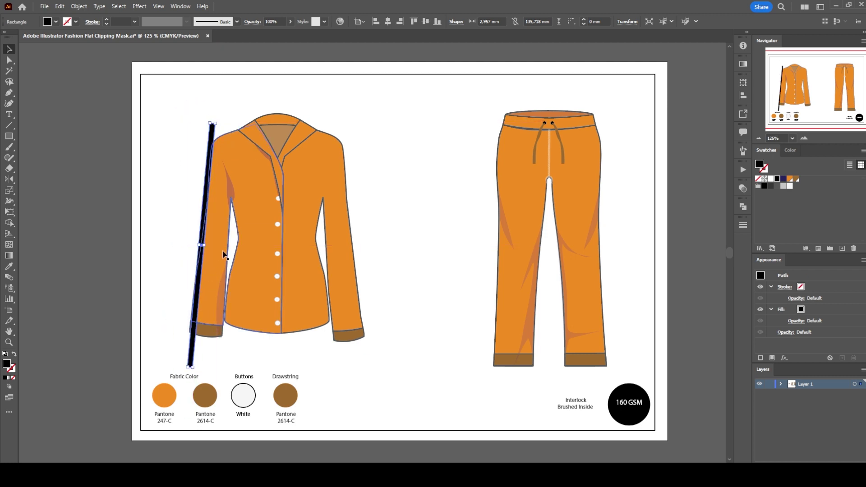
Step: Clip the stripe with the jacket, then undo the clip
left_click(222, 251, "shift")
right_click(220, 248)
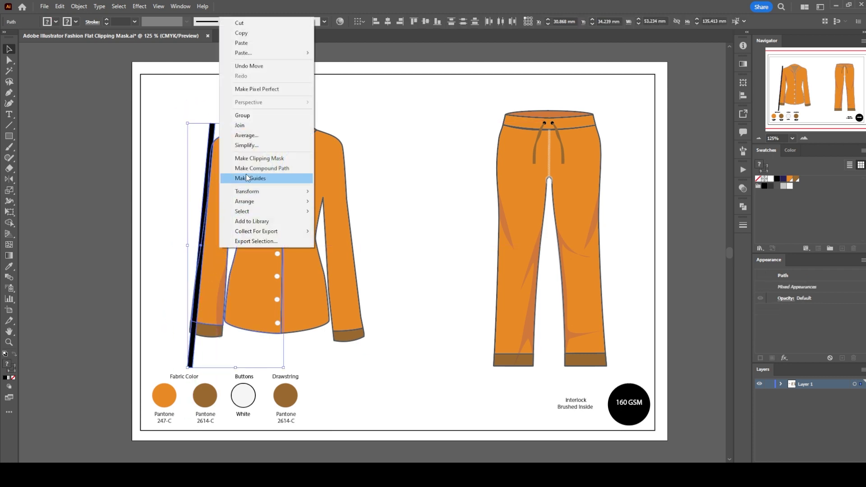
left_click(254, 158)
left_click(145, 251)
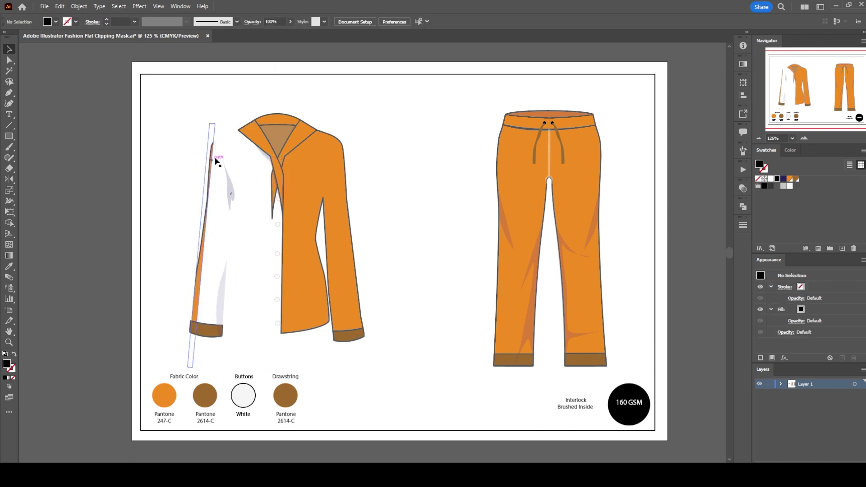
left_click(215, 131)
left_click(174, 109)
key("ctrl+z")
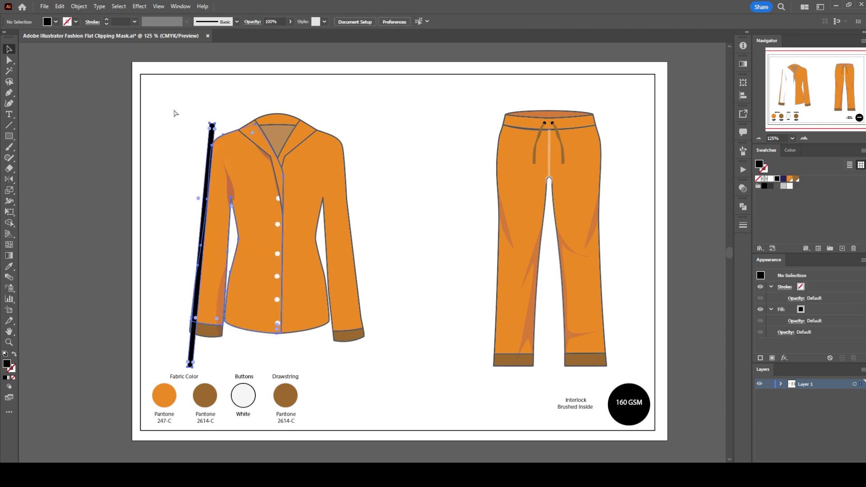
left_click(176, 113)
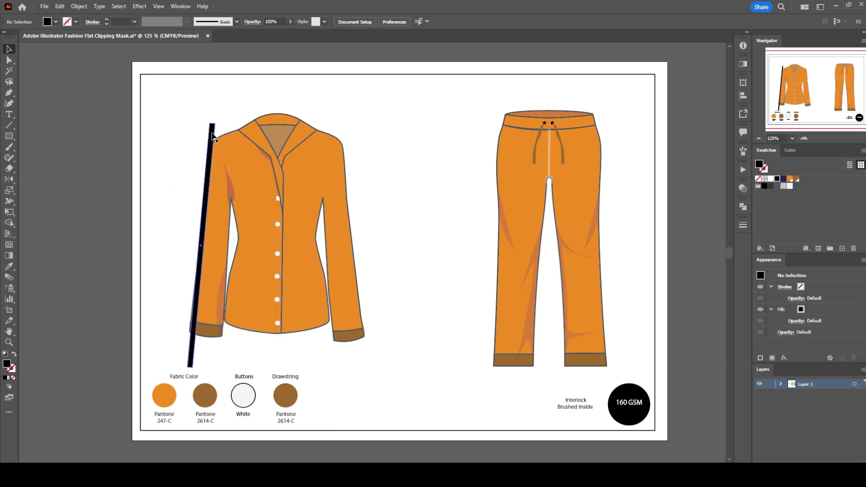
Step: Send the black stripe to the back, behind the jacket
left_click(212, 132)
right_click(212, 133)
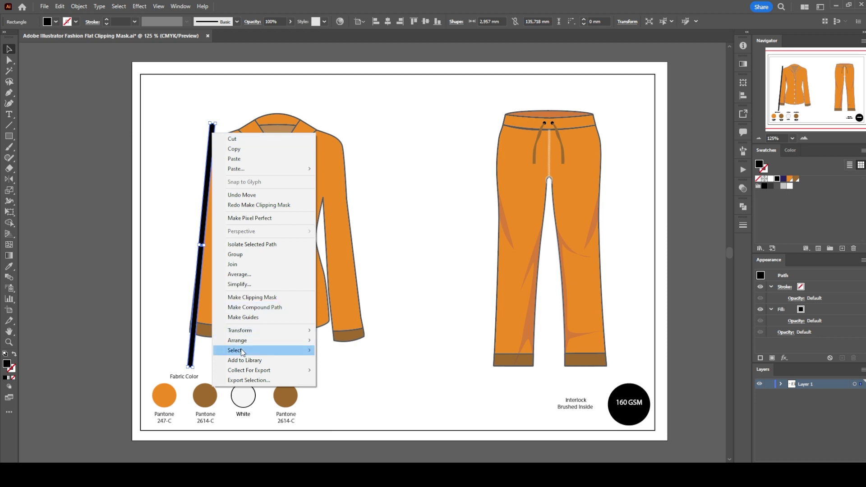
mouse_move(243, 345)
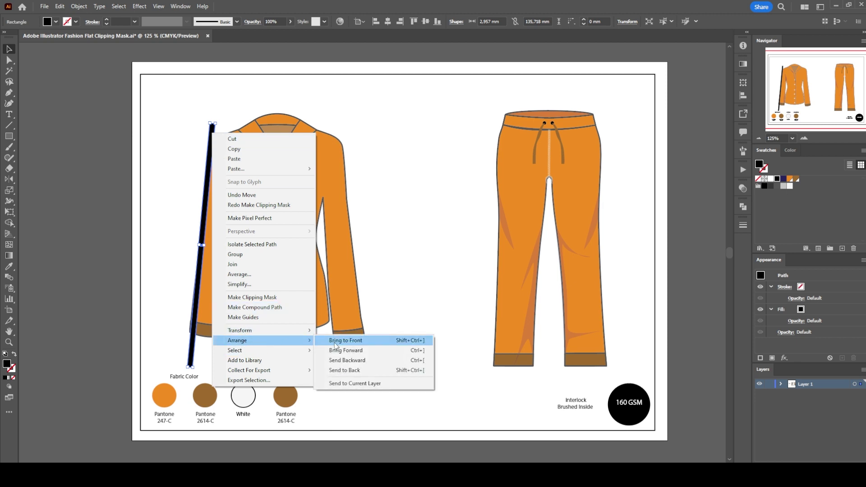
left_click(341, 374)
left_click(176, 298)
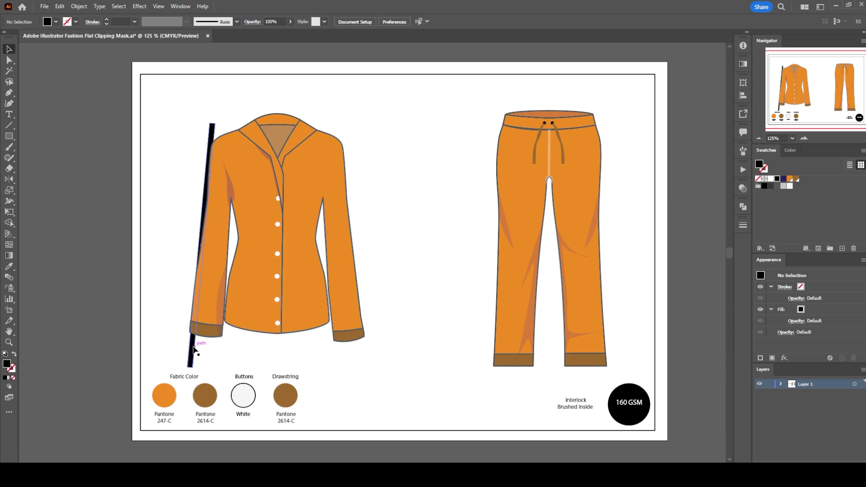
Step: Try clipping the jacket with the stripe again, then undo it
left_click(194, 350)
right_click(211, 275)
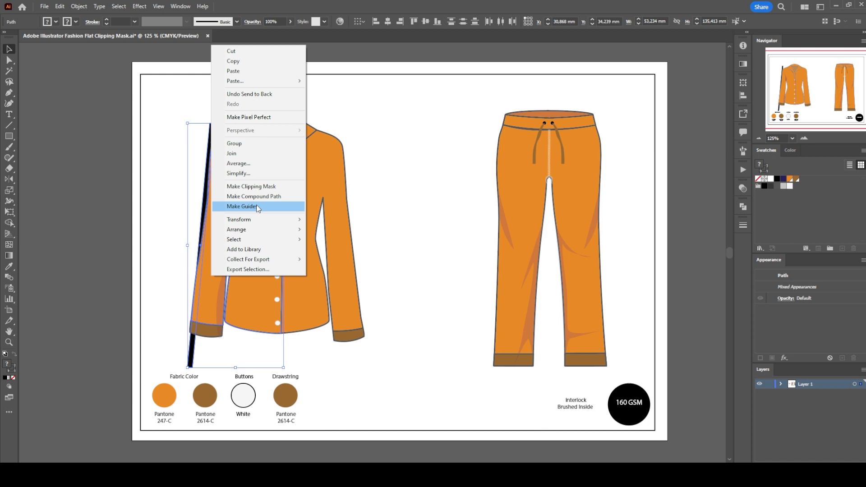
left_click(252, 187)
left_click(151, 248)
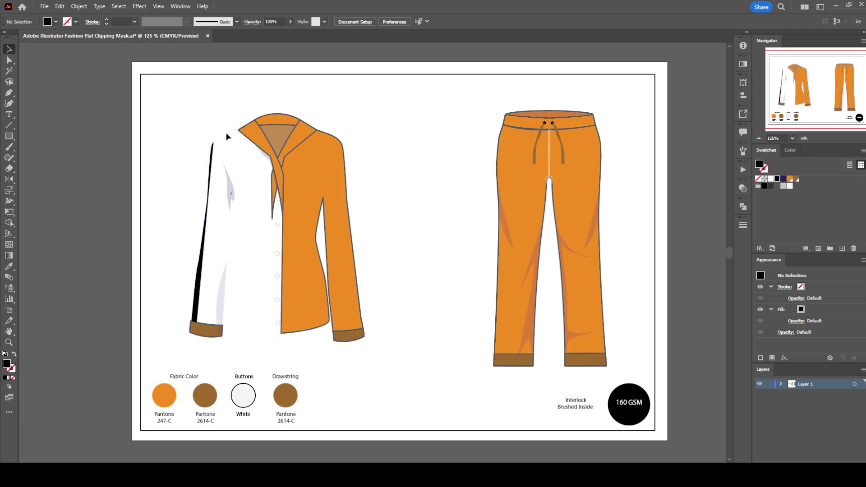
left_click(229, 137)
key("ctrl+z")
key("ctrl+z")
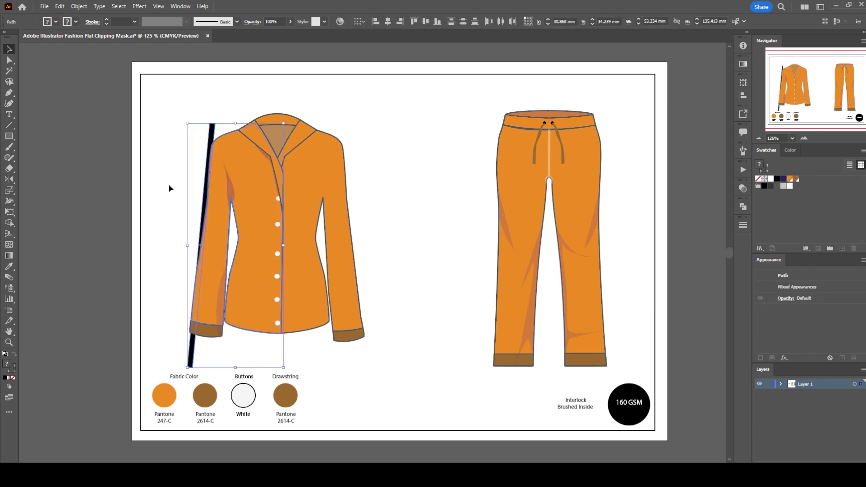
left_click(169, 189)
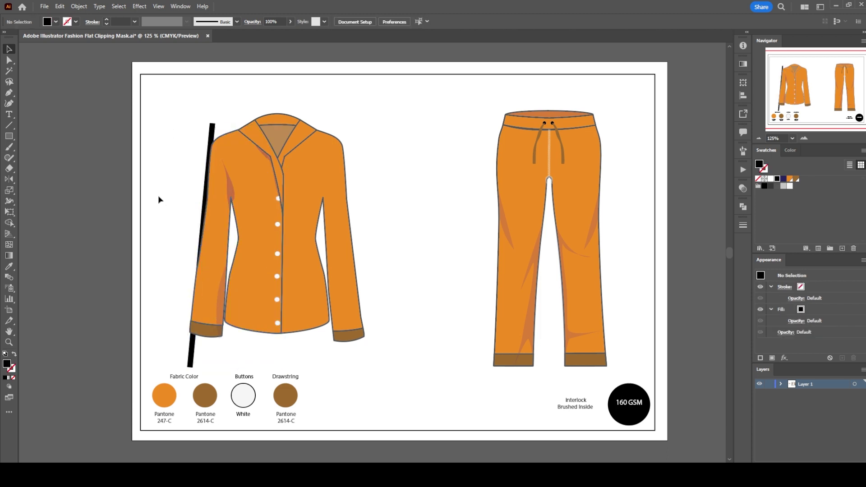
Step: Copy the stripe and jacket, then paste them in place on a new Layer 2
left_click(212, 130)
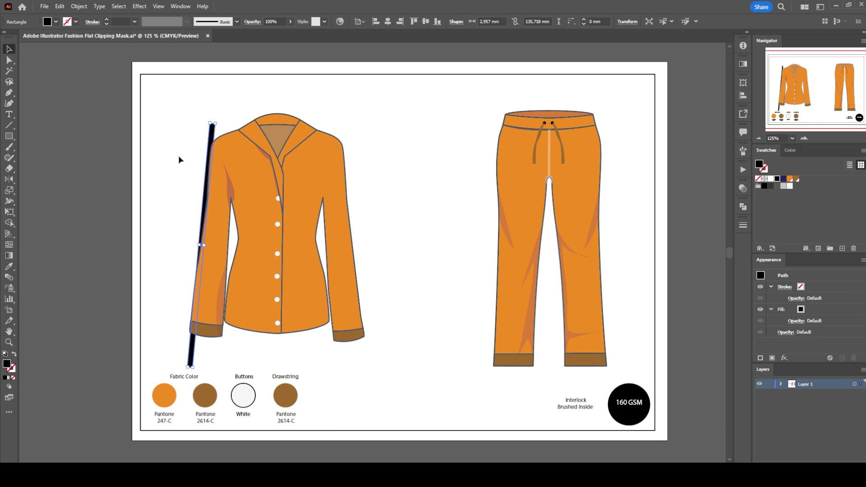
left_click(247, 179, "shift")
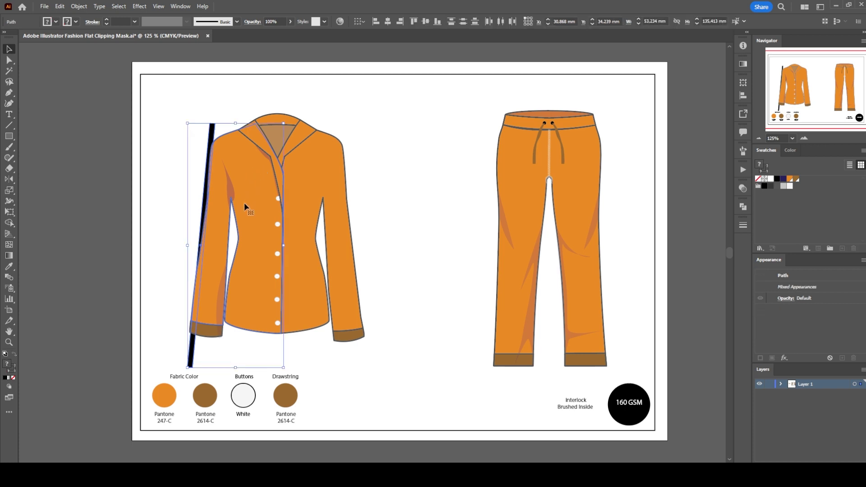
key("a")
key("v")
key("ctrl+l")
left_click(59, 7)
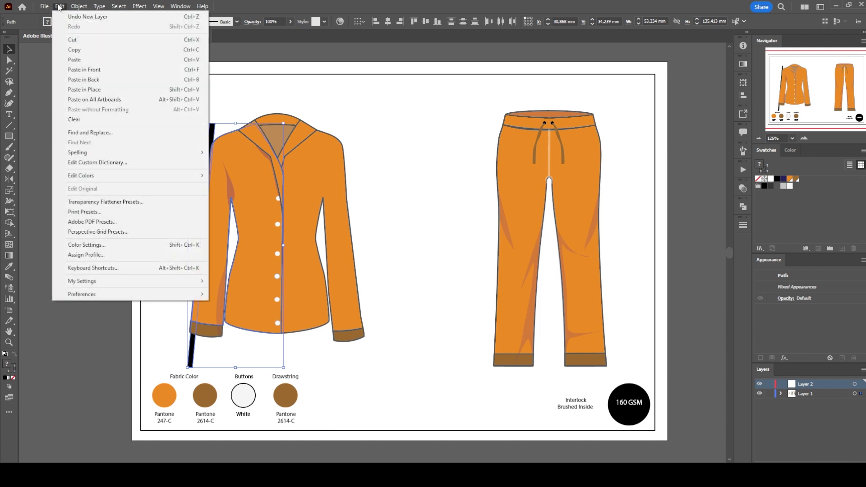
left_click(70, 89)
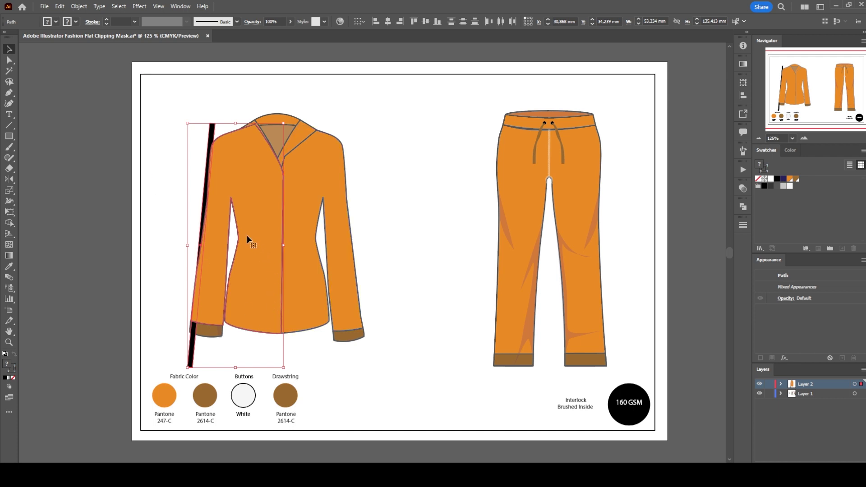
Step: Clip the black stripe to the pasted jacket shape, then make Layer 1 active
right_click(217, 221)
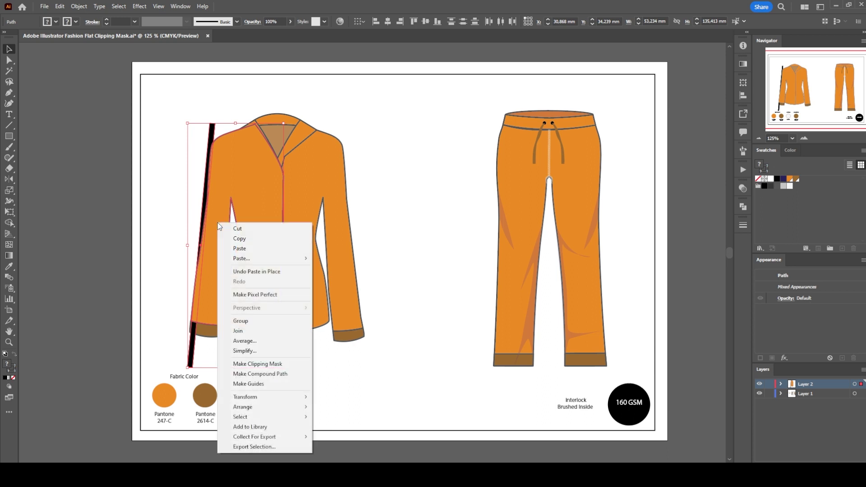
left_click(251, 362)
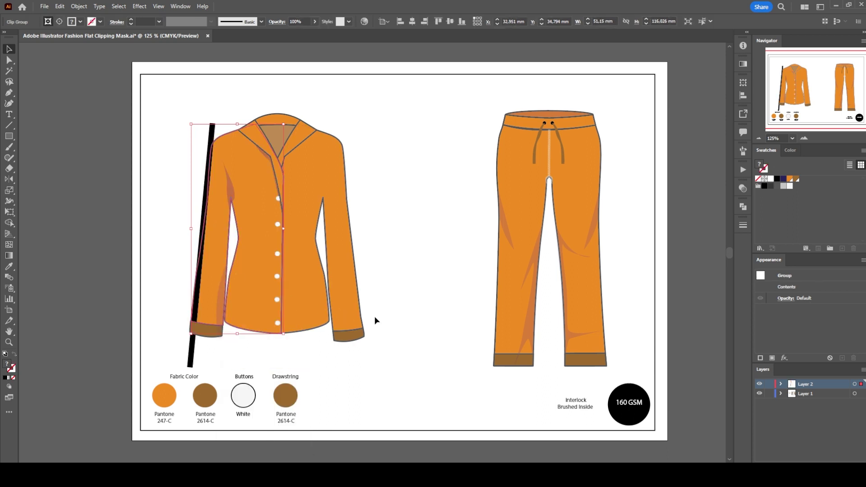
left_click(817, 391)
left_click(431, 377)
left_click(193, 357)
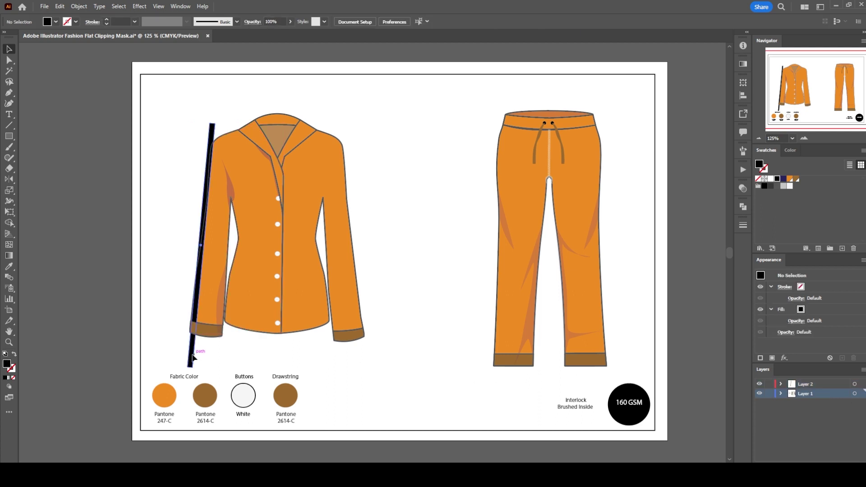
left_click(194, 357)
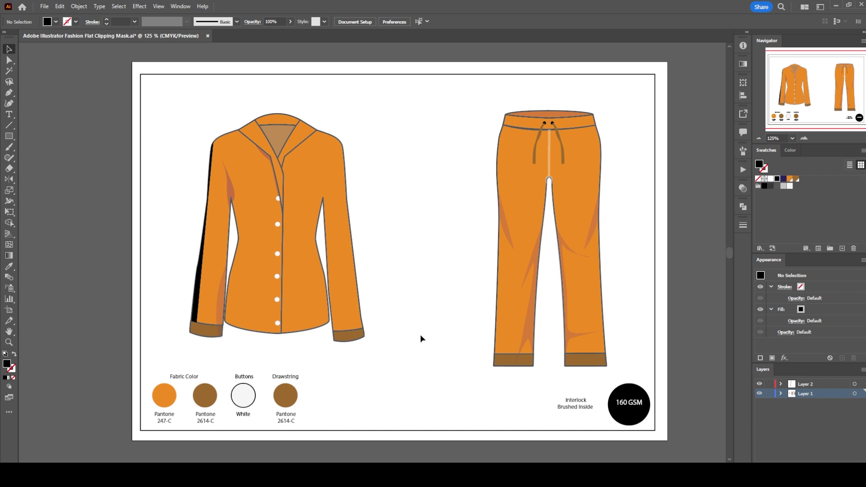
Step: Undo the clipping and mirror a copy of the stripe onto the jacket's right sleeve
key("ctrl+z")
key("ctrl+z")
key("ctrl+z")
key("ctrl+z")
key("ctrl+z")
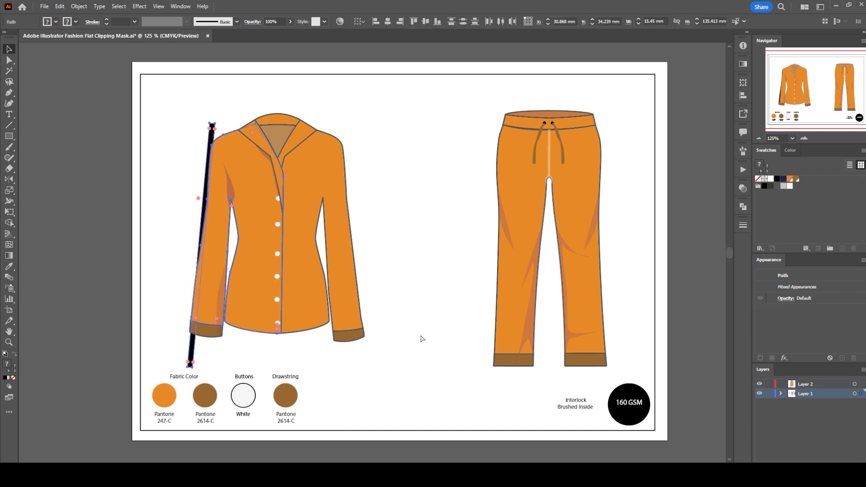
key("ctrl+z")
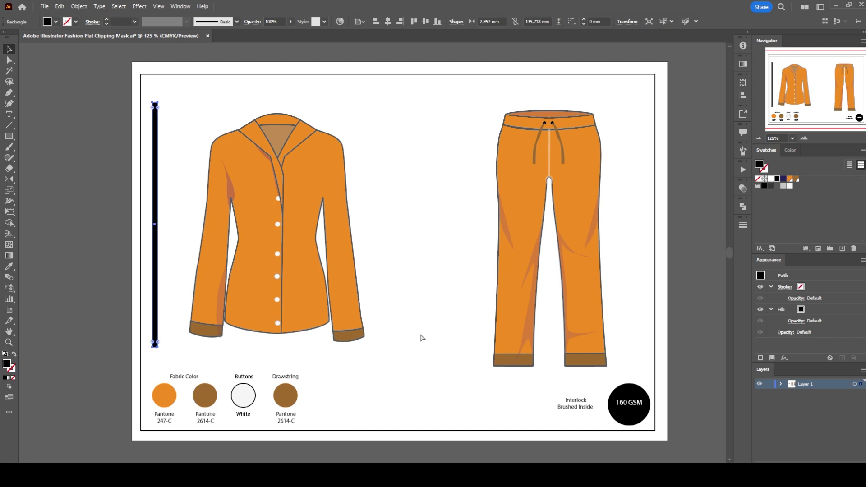
key("ctrl+shift+z")
key("ctrl+shift+z")
key("ctrl+shift+z")
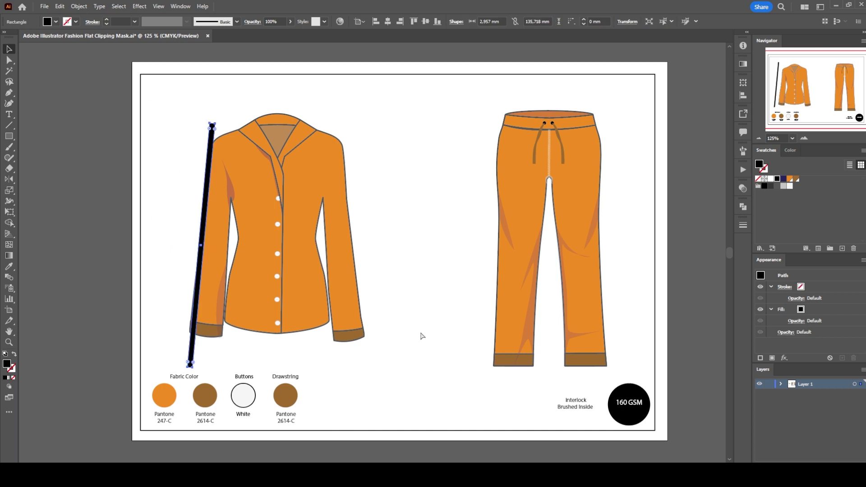
key("o")
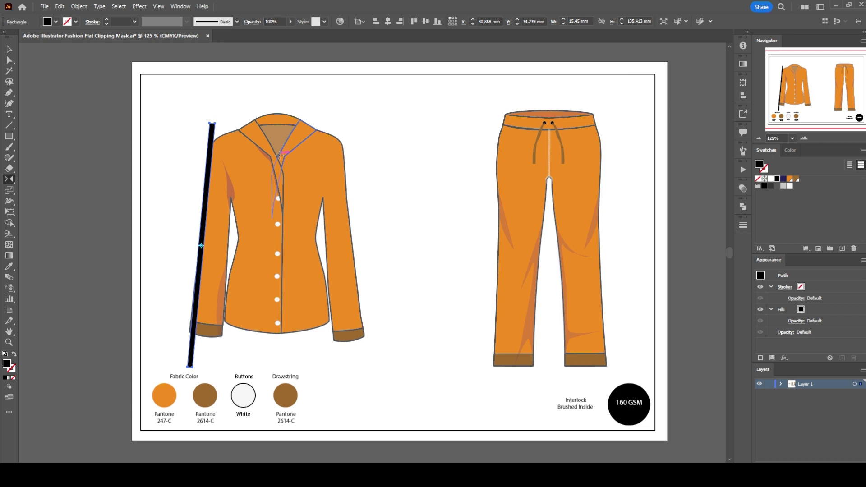
left_click(277, 123)
left_click_drag(213, 129, 506, 140)
key("v")
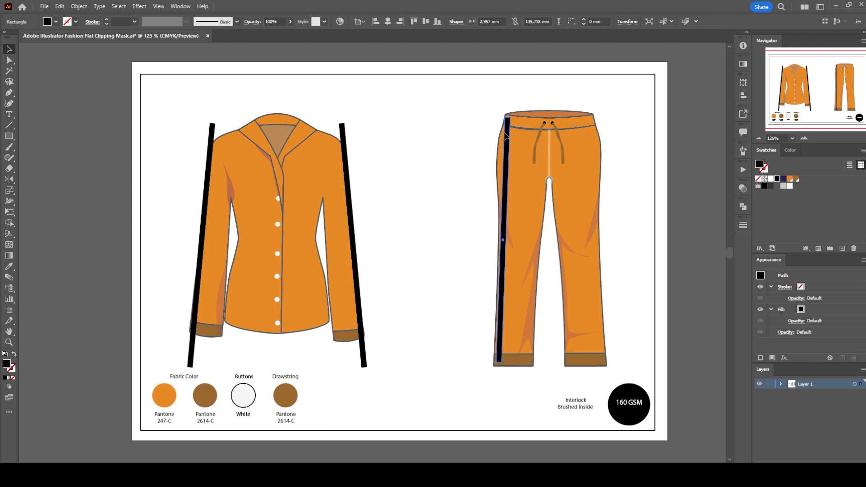
Step: Mirror a copy of the trouser stripe onto the right leg
key("o")
left_click(550, 130)
left_click_drag(553, 132, 583, 149)
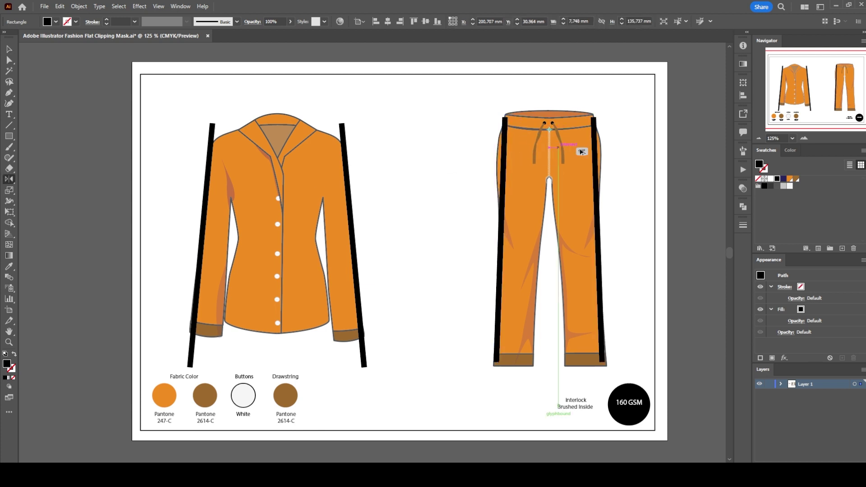
key("v")
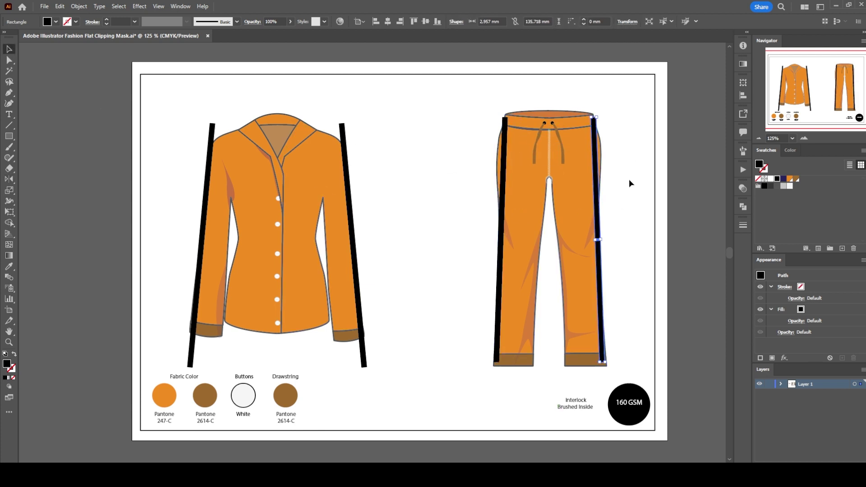
left_click(629, 180)
Step: Rotate the jacket's left stripe to follow the sleeve angle
left_click(599, 235)
left_click(503, 167)
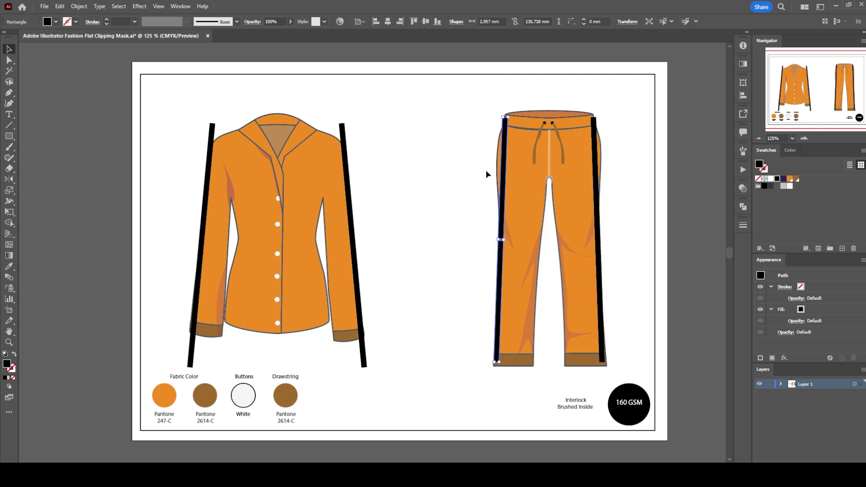
left_click(351, 171)
left_click(210, 170)
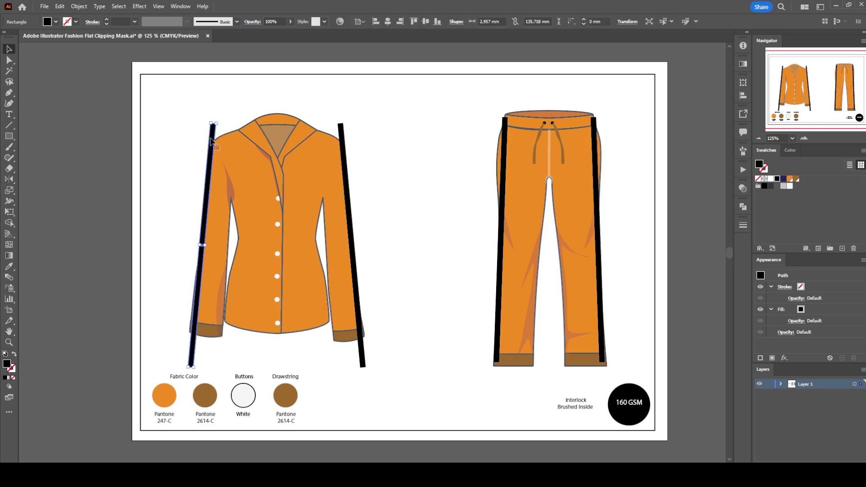
left_click_drag(221, 117, 226, 119)
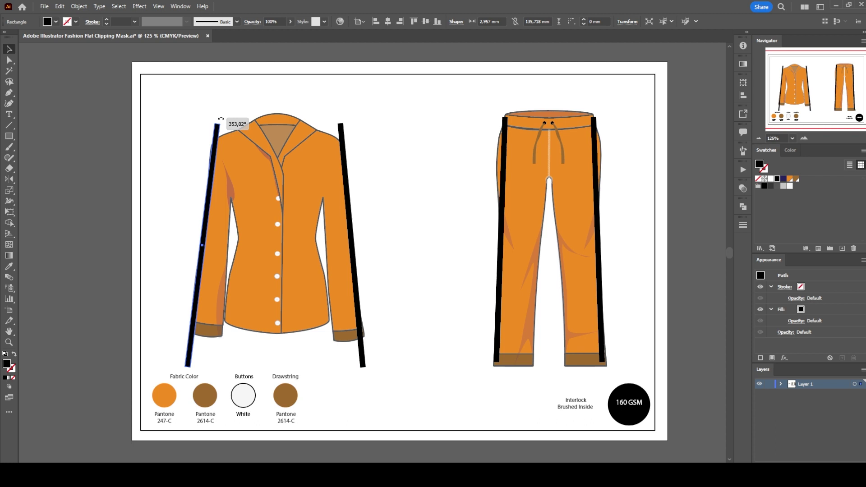
left_click(176, 132)
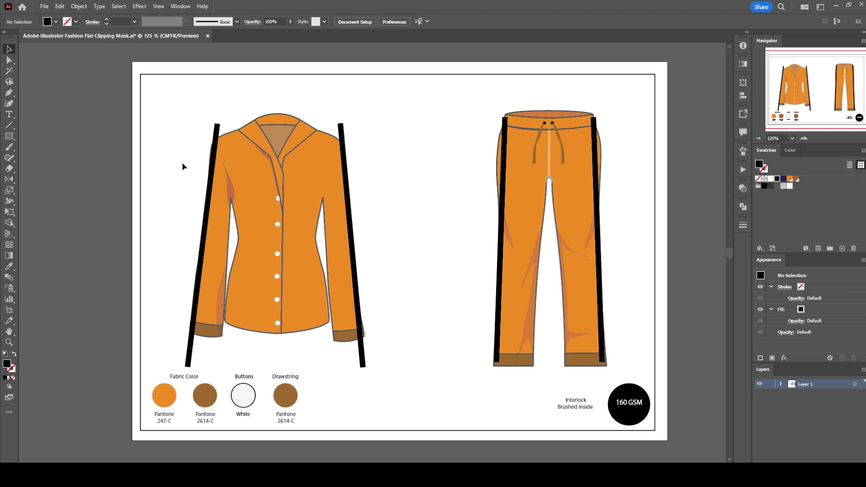
Step: Select the jacket and pants bodies with all four stripes and paste them in front on new Layer 2
left_click(206, 180)
left_click(242, 167, "shift")
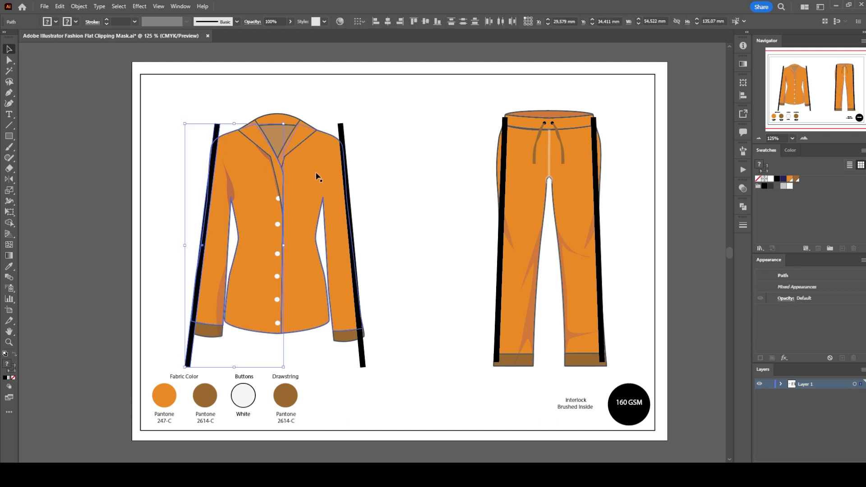
left_click(345, 145, "shift")
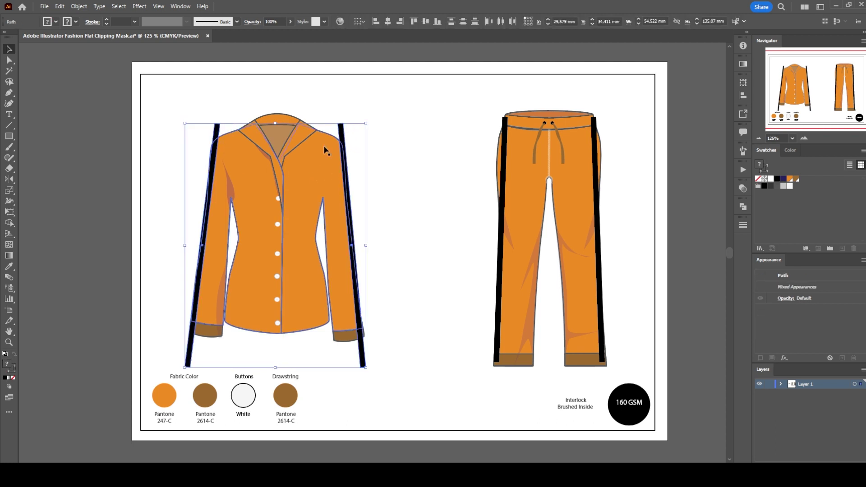
left_click(504, 146, "shift")
left_click(597, 144, "shift")
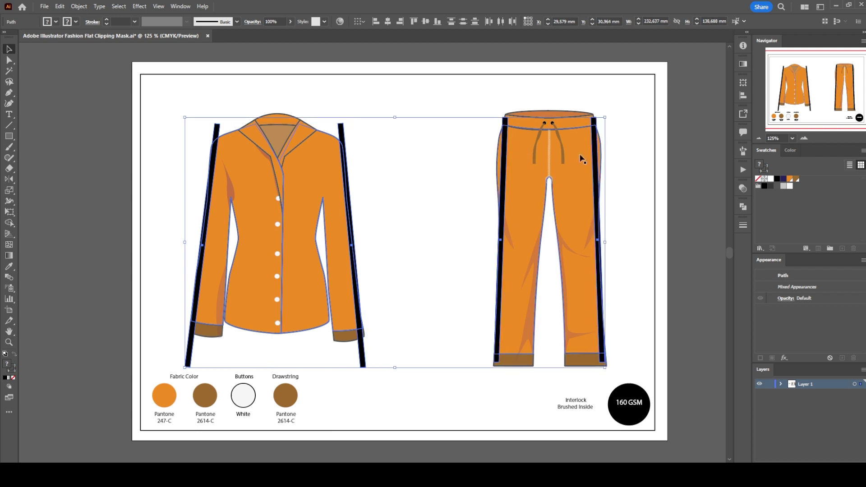
left_click(582, 158, "shift")
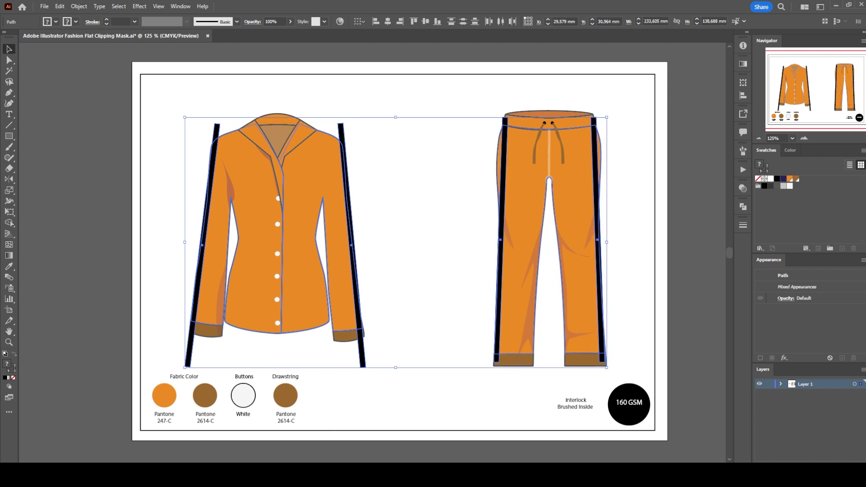
key("ctrl+l")
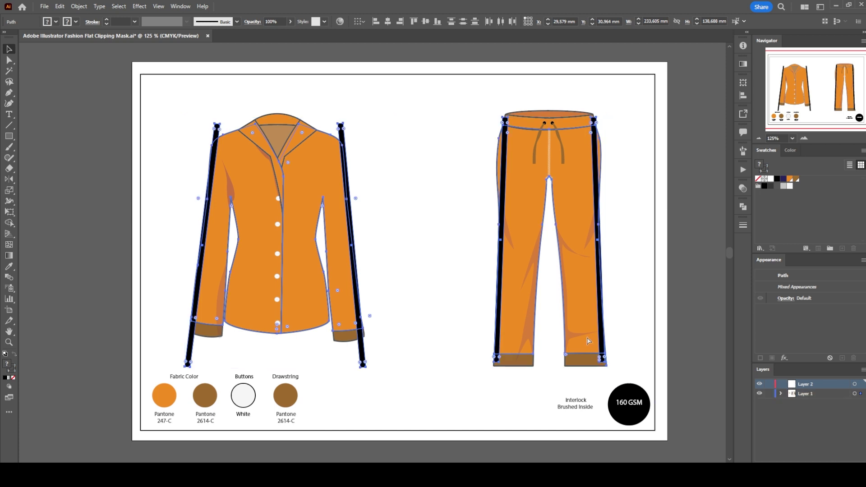
key("ctrl+x")
key("ctrl+f")
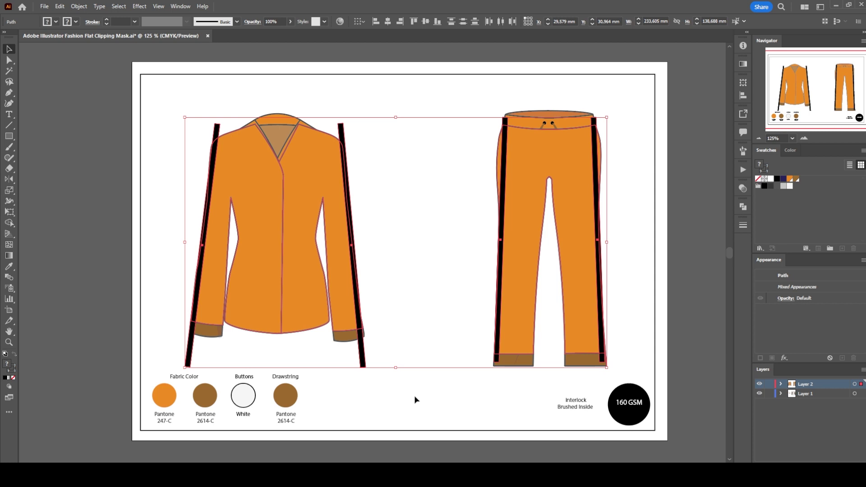
Step: Hide and lock Layer 1 in the Layers panel
left_click(769, 394)
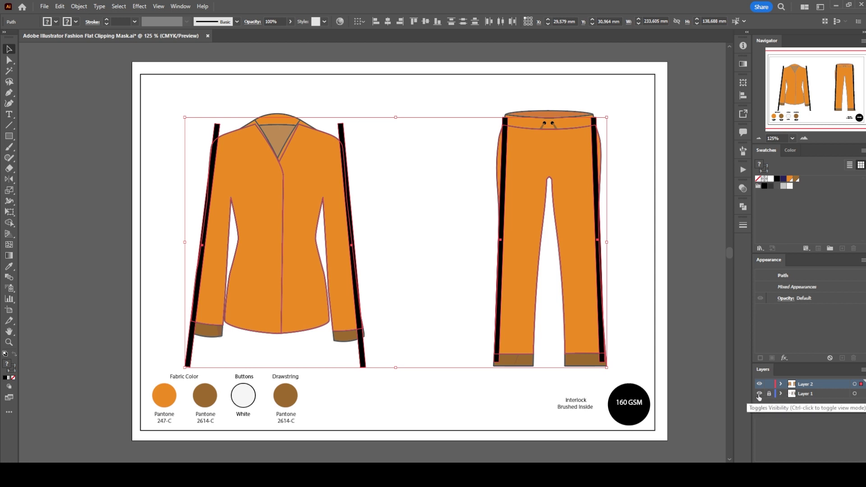
left_click(760, 394)
left_click(455, 395)
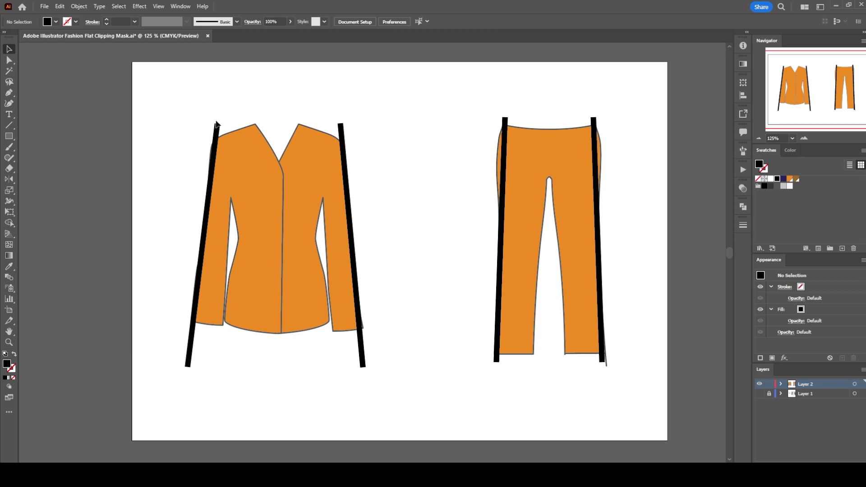
Step: Send the four black stripes to the back, behind the garment shapes
left_click(217, 125)
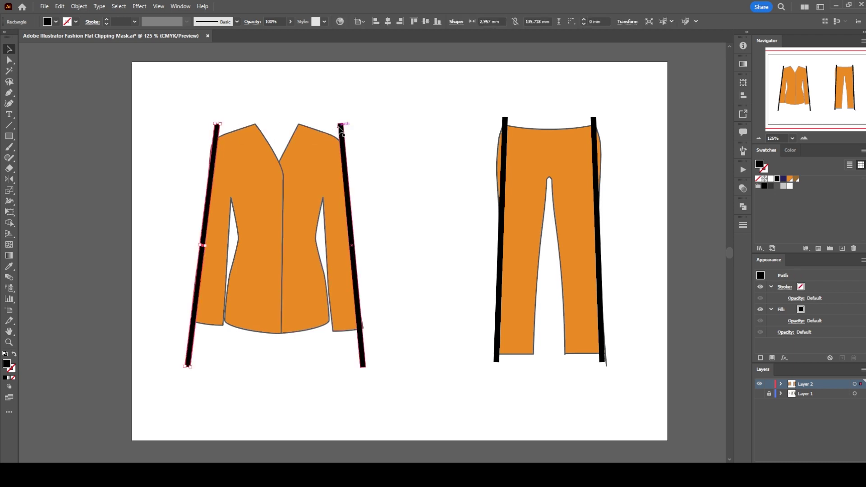
left_click(341, 126, "shift")
left_click(506, 124, "shift")
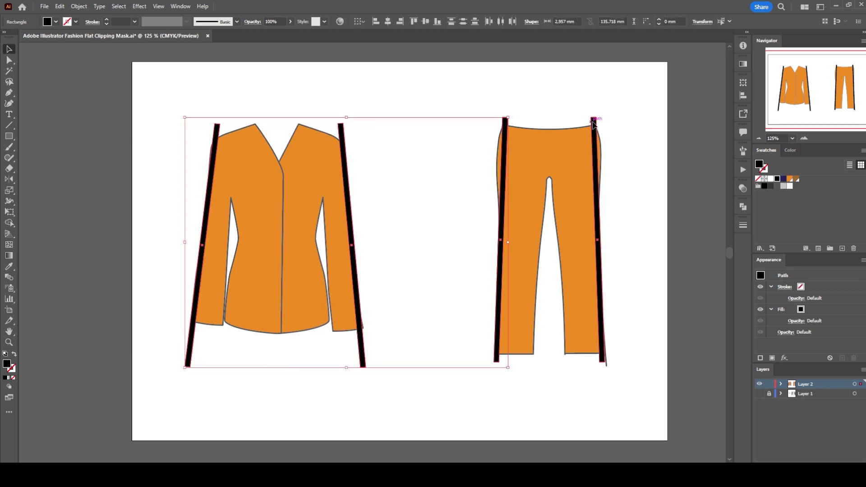
left_click(593, 122, "shift")
right_click(574, 134)
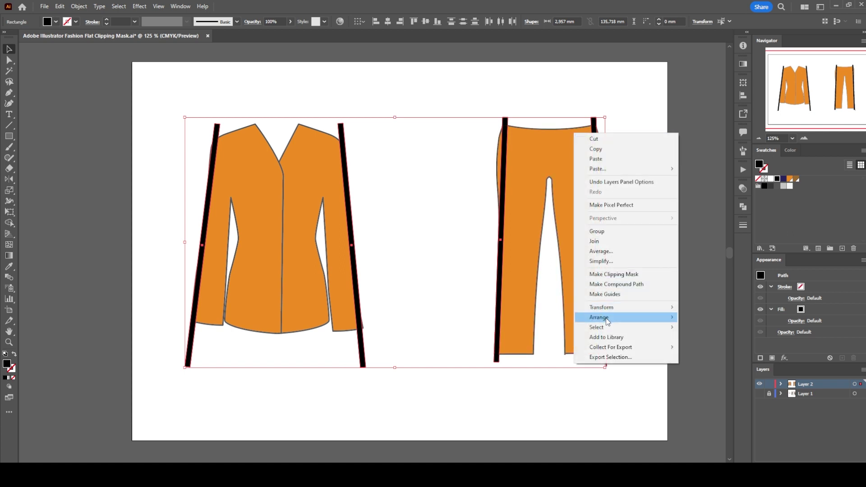
mouse_move(608, 320)
left_click(704, 347)
left_click(217, 179)
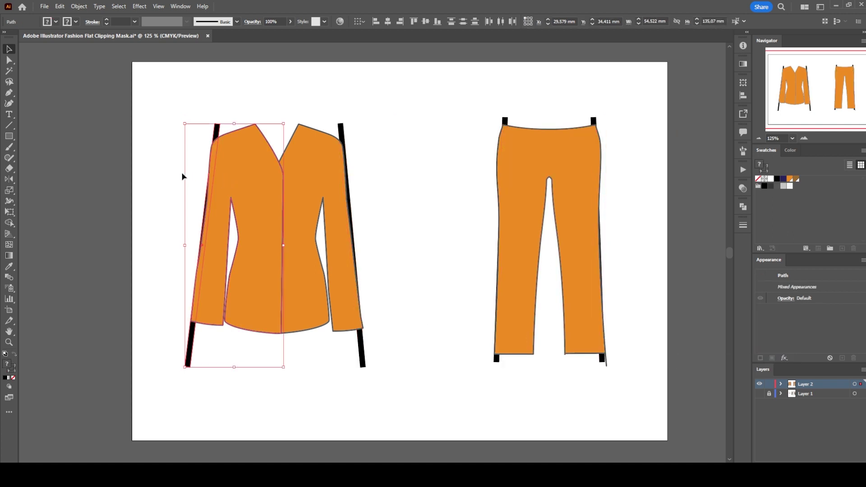
Step: Clip each sleeve stripe to its left and right jacket half
right_click(231, 156)
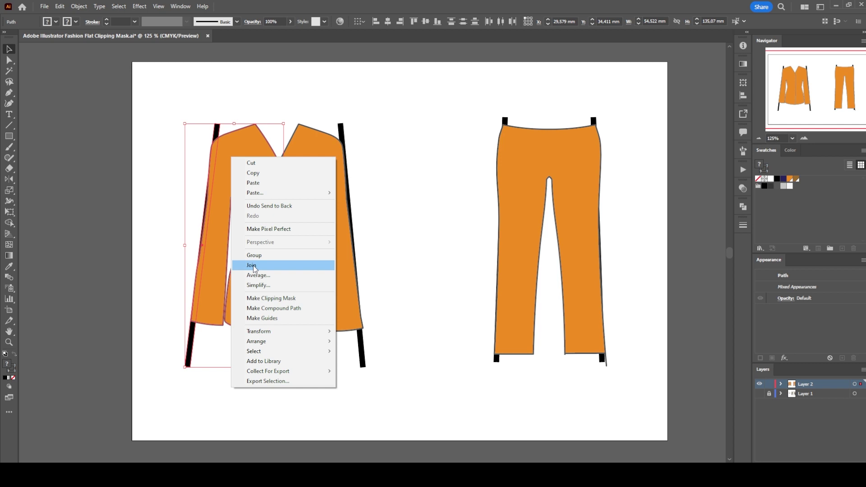
left_click(266, 298)
left_click_drag(406, 195, 348, 134)
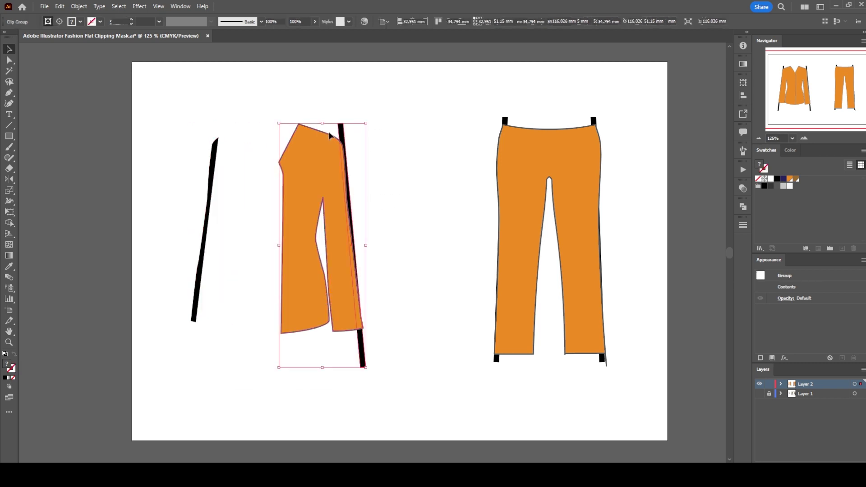
right_click(332, 156)
left_click(368, 296)
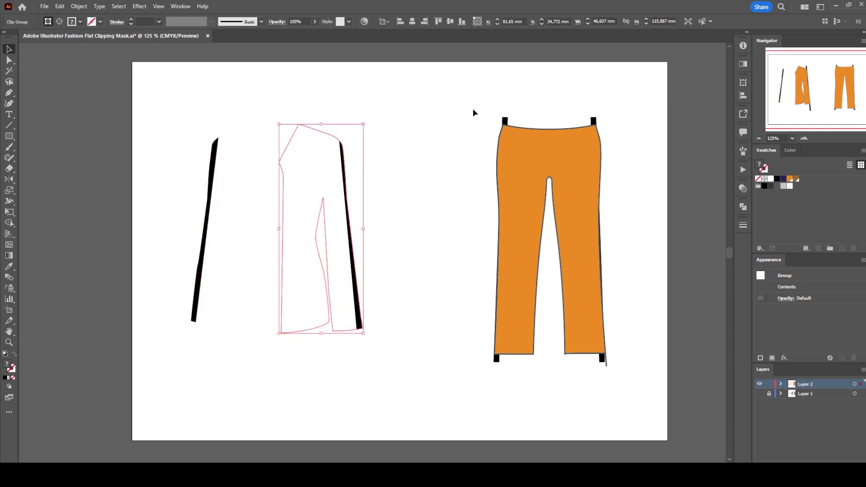
Step: Clip both leg stripes to the pants outline
left_click_drag(516, 151, 516, 150)
right_click(515, 151)
left_click(564, 290)
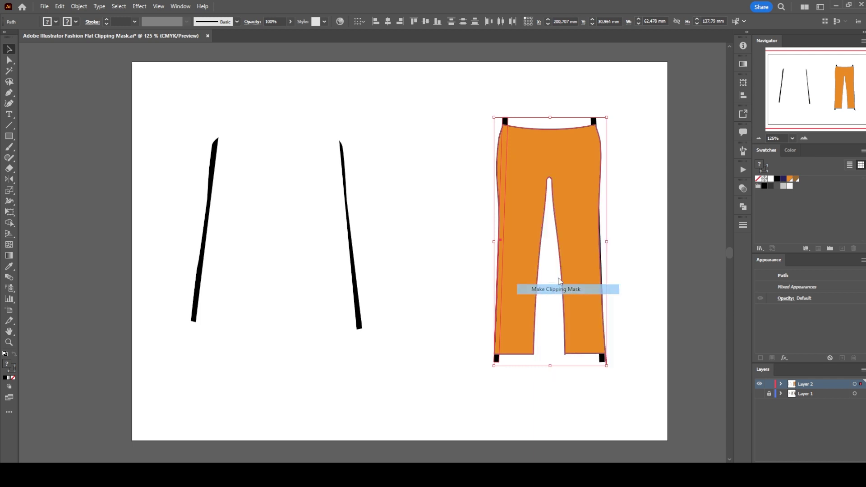
right_click(586, 164)
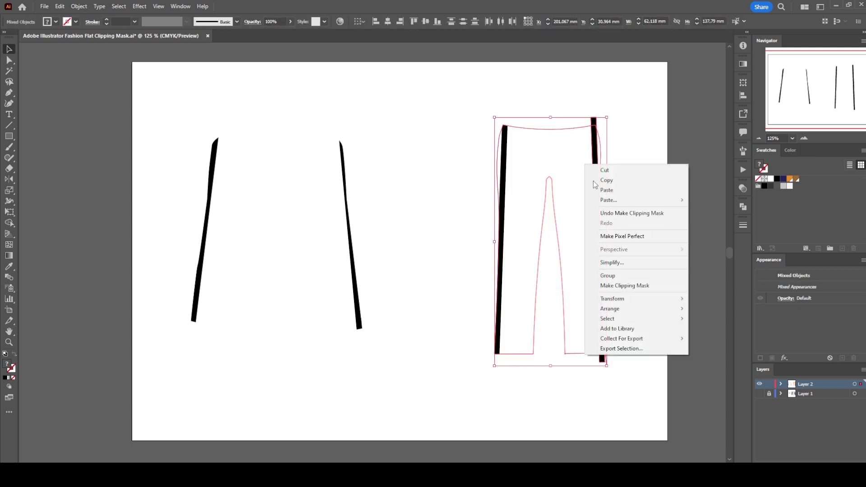
left_click(618, 284)
left_click(470, 233)
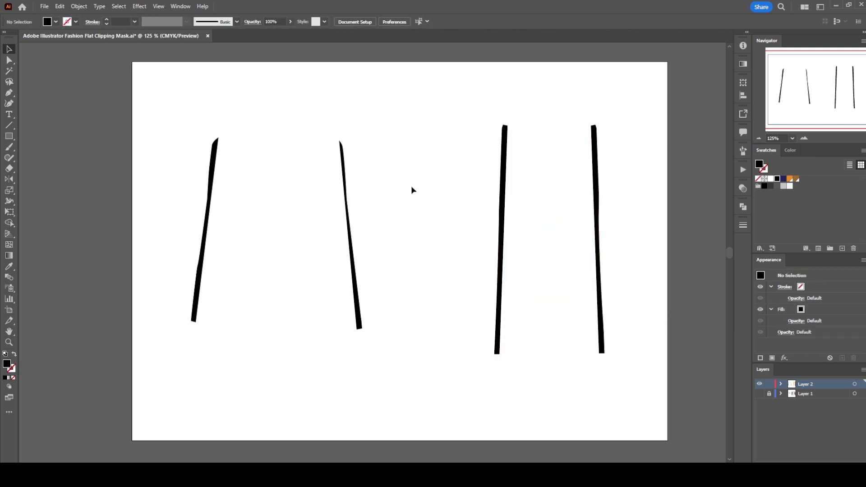
Step: Show Layer 1 again and delete both original overhanging stripes on the pants
left_click(760, 395)
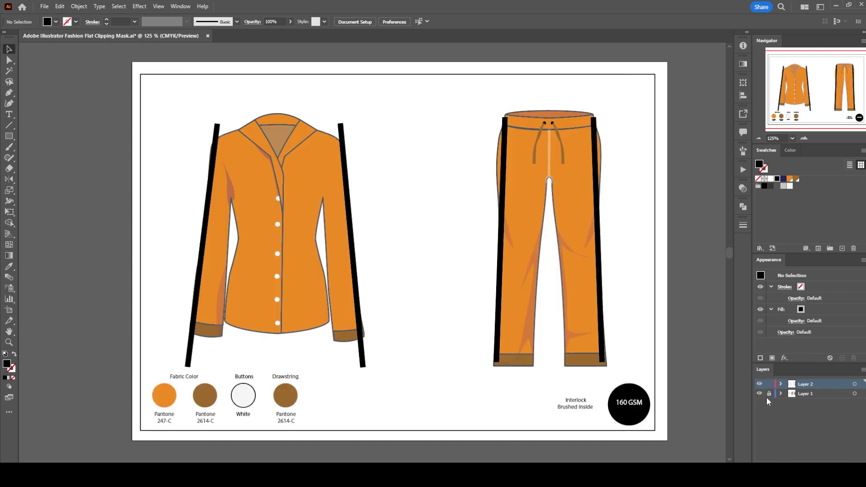
left_click(598, 239)
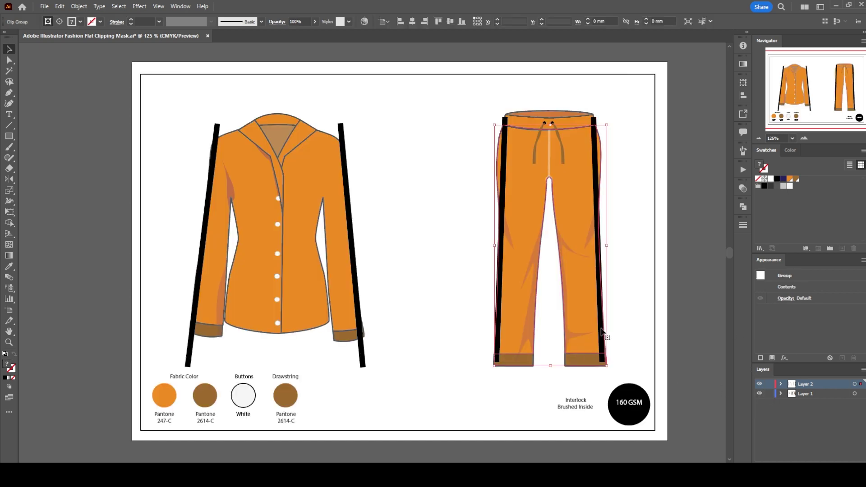
left_click(609, 304)
left_click(595, 130)
key("Delete")
left_click(500, 226)
key("Delete")
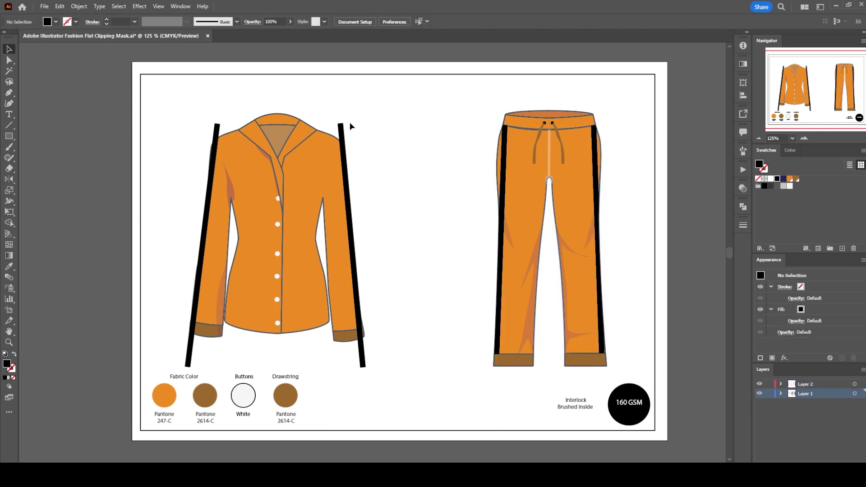
Step: Delete the jacket's original left and right overhanging stripes, then make Layer 2 active
left_click(348, 127)
key("Delete")
left_click(216, 131)
key("Delete")
left_click(833, 384)
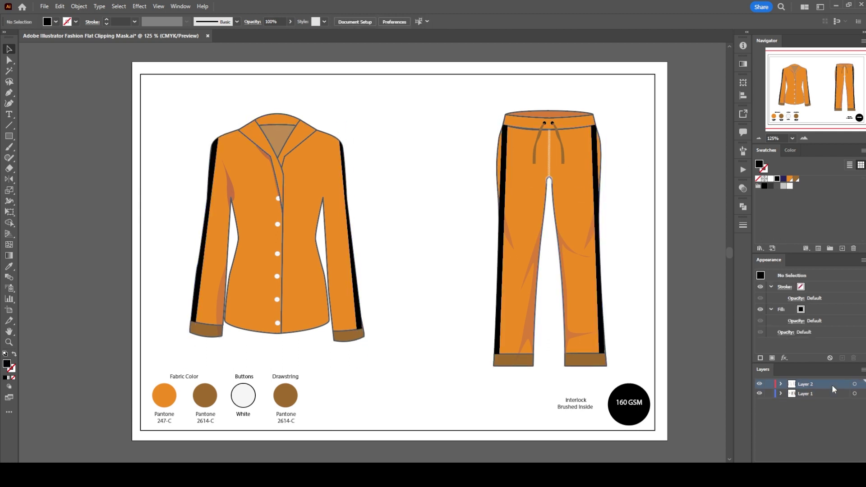